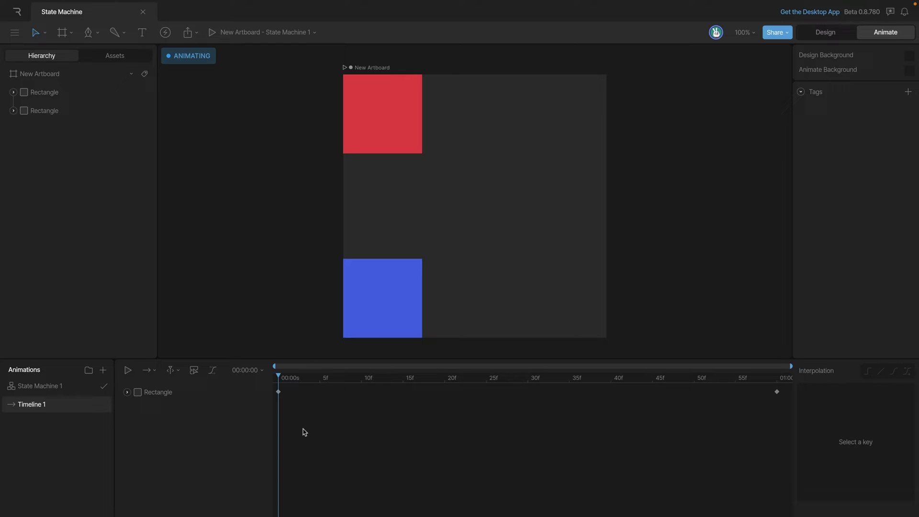
Play Timeline 1 to watch the red square slide from the artboard's top-left to top-right
key("space")
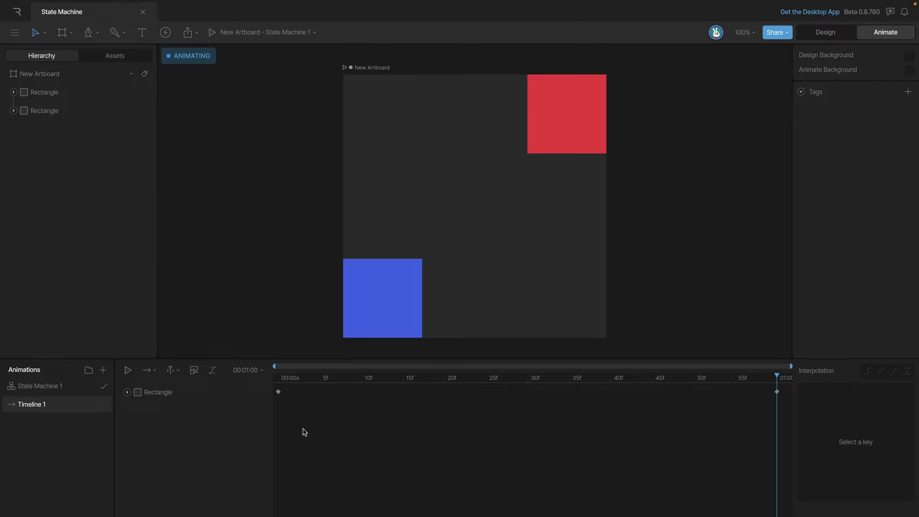
Dismiss Timeline 1's loop-mode dropdown and show State Machine 1's graph with Entry leading into Timeline 1
left_click(153, 372)
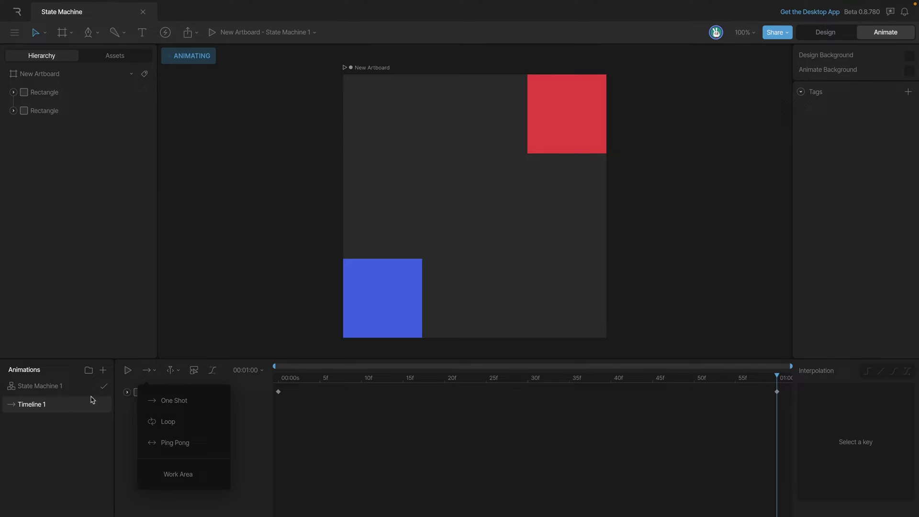
left_click(45, 389)
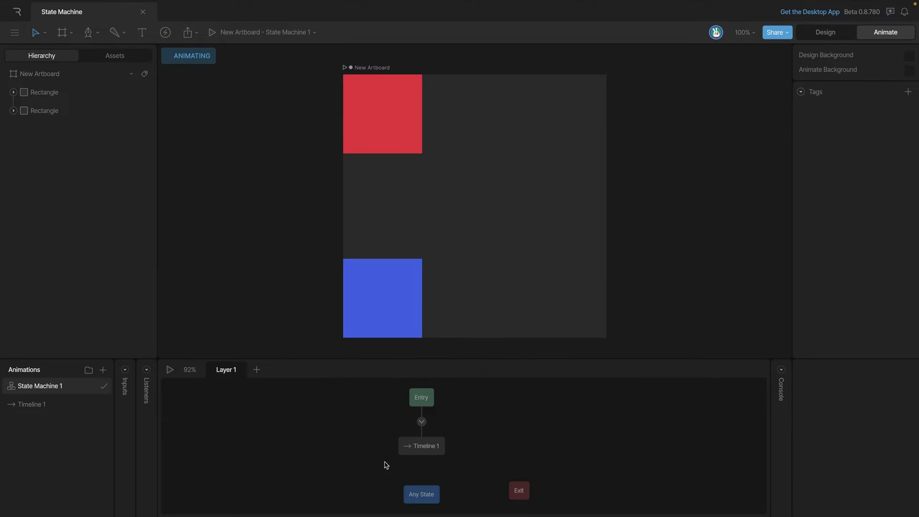
mouse_move(443, 410)
Set Timeline 1's repeat mode to Loop and return to State Machine 1's graph
left_click(34, 405)
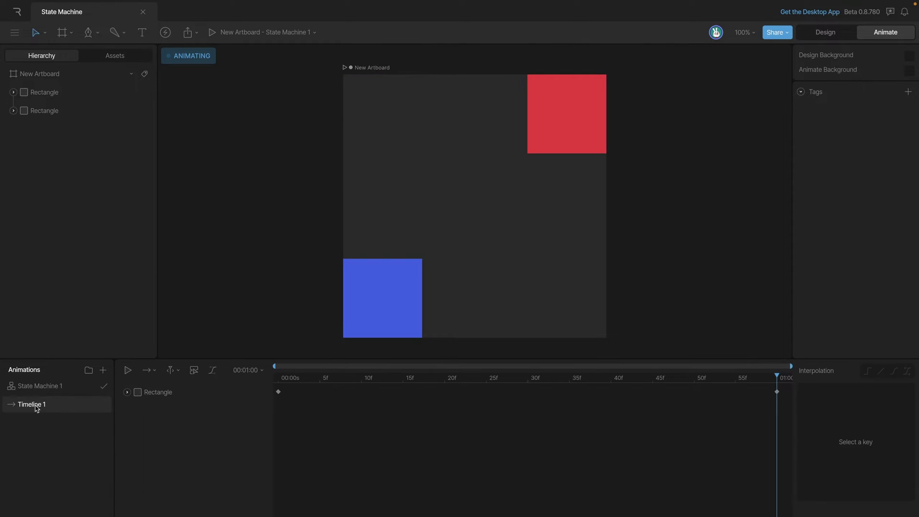
left_click(147, 370)
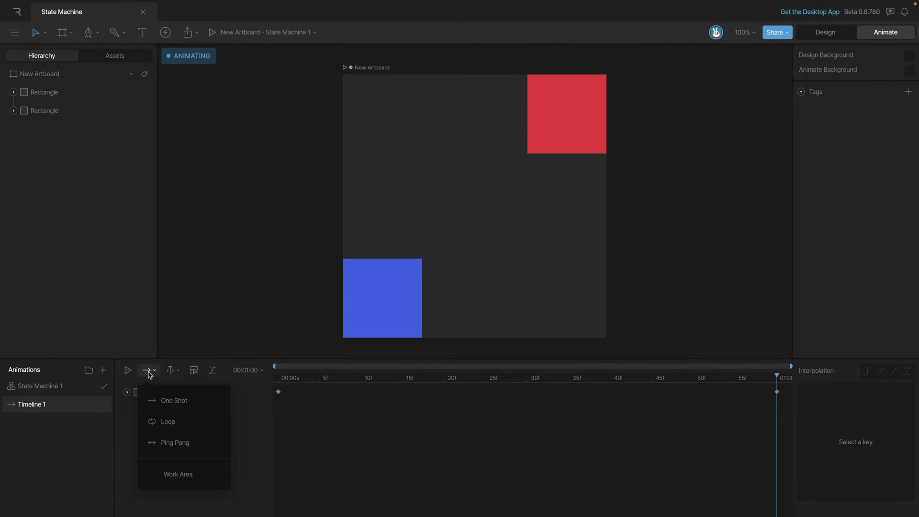
left_click(171, 426)
left_click(54, 386)
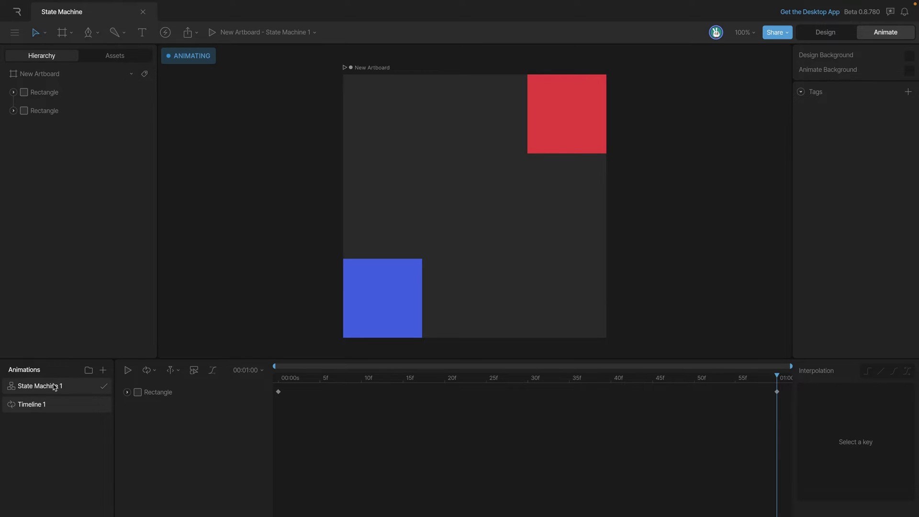
mouse_move(418, 464)
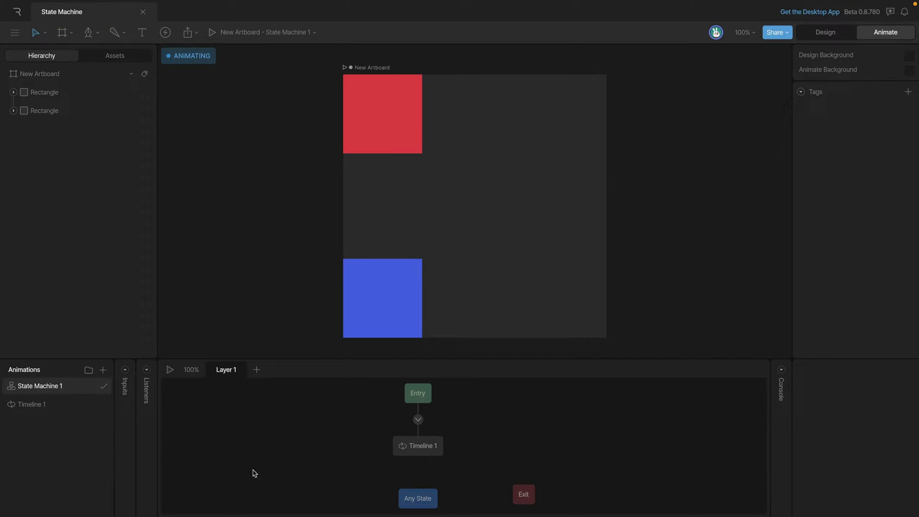
Switch Timeline 1 to Ping Pong mode and go back to State Machine 1's graph
left_click(49, 404)
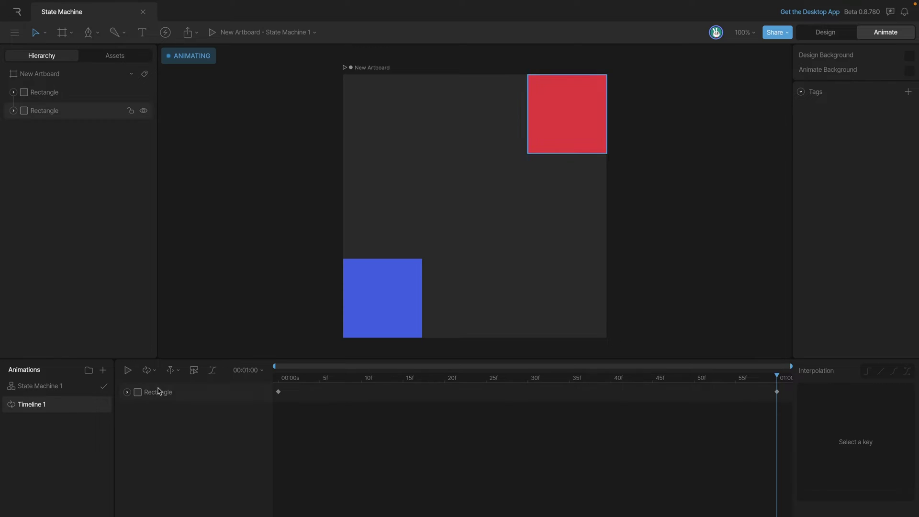
left_click(149, 370)
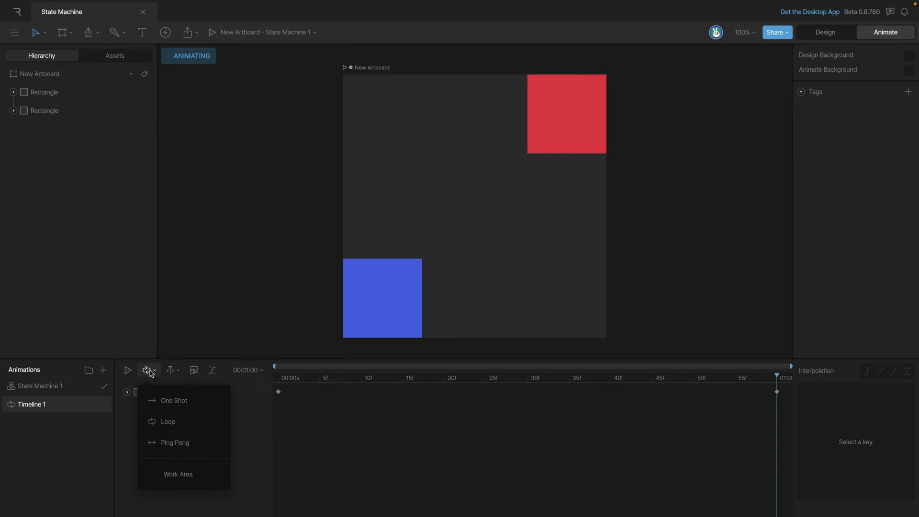
left_click(154, 443)
left_click(52, 389)
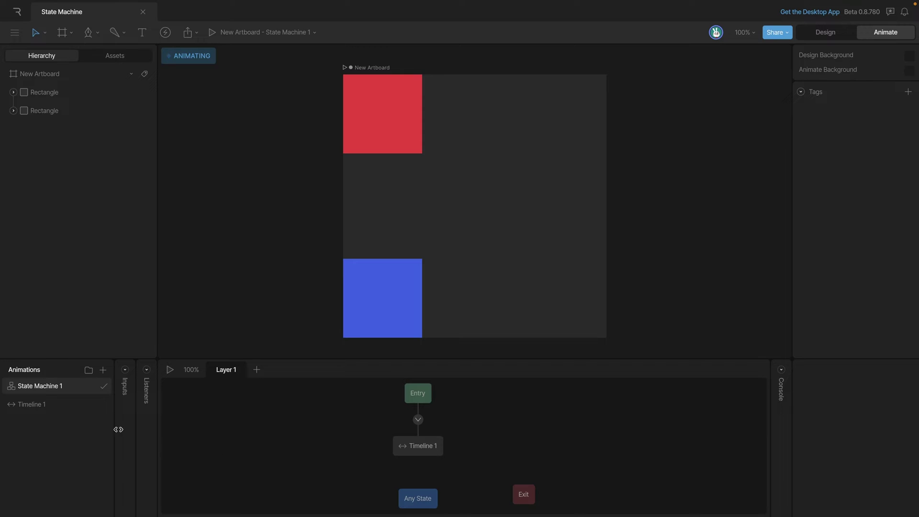
Create a new Timeline 2 and move it below Timeline 1 in the Animations list
left_click(103, 370)
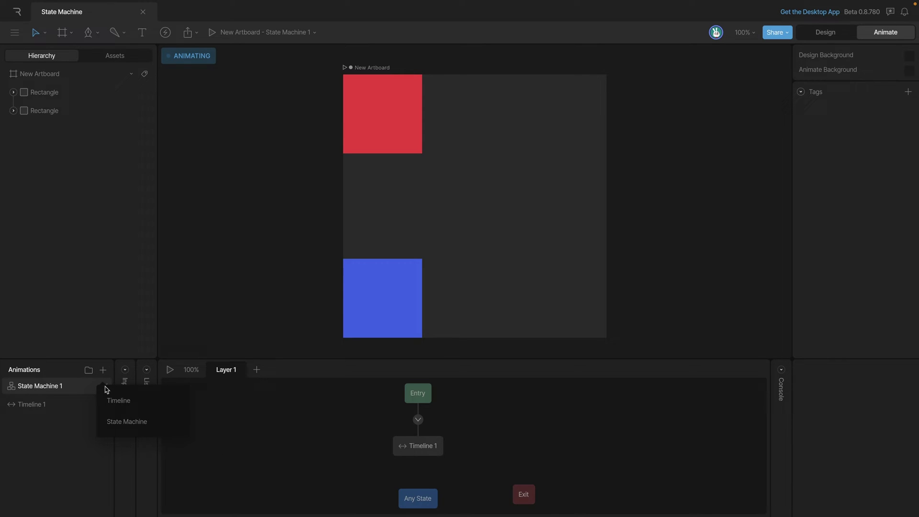
left_click(110, 404)
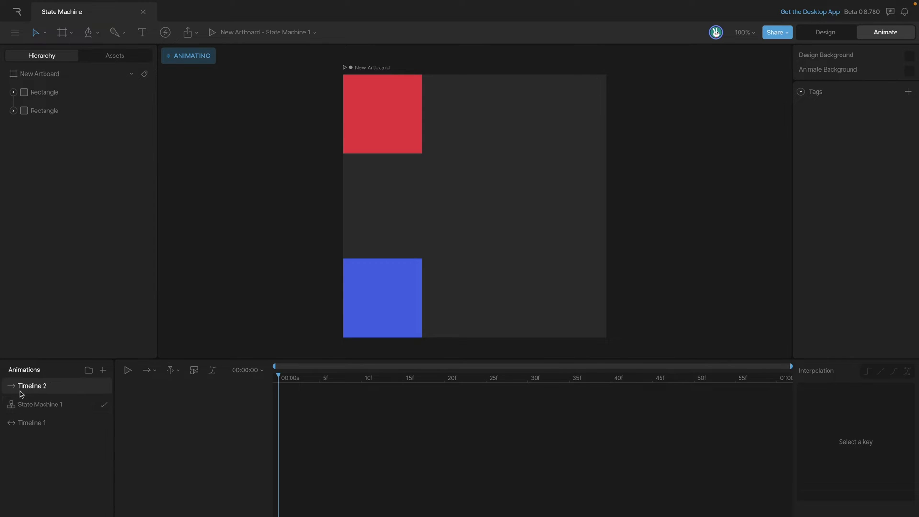
left_click_drag(36, 393, 34, 447)
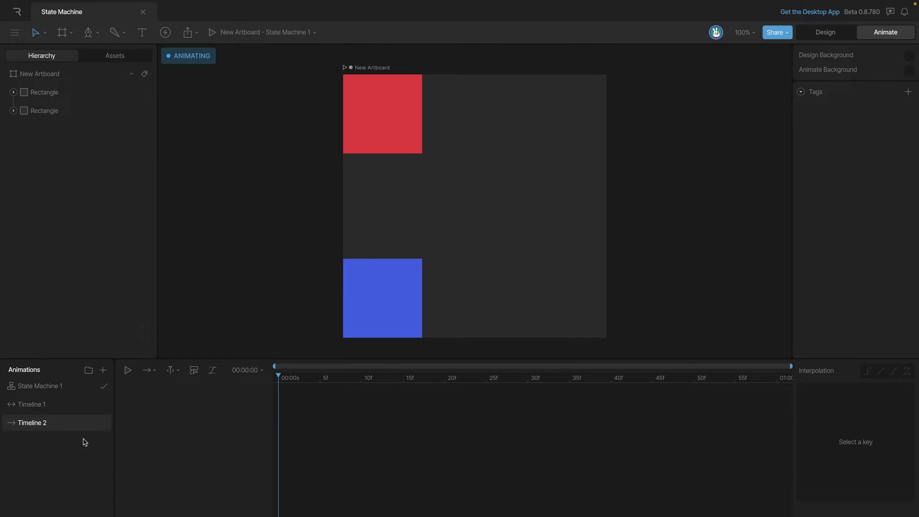
Keyframe the blue square sliding from X 75 at start to the right edge, X 425, and preview
left_click(399, 307)
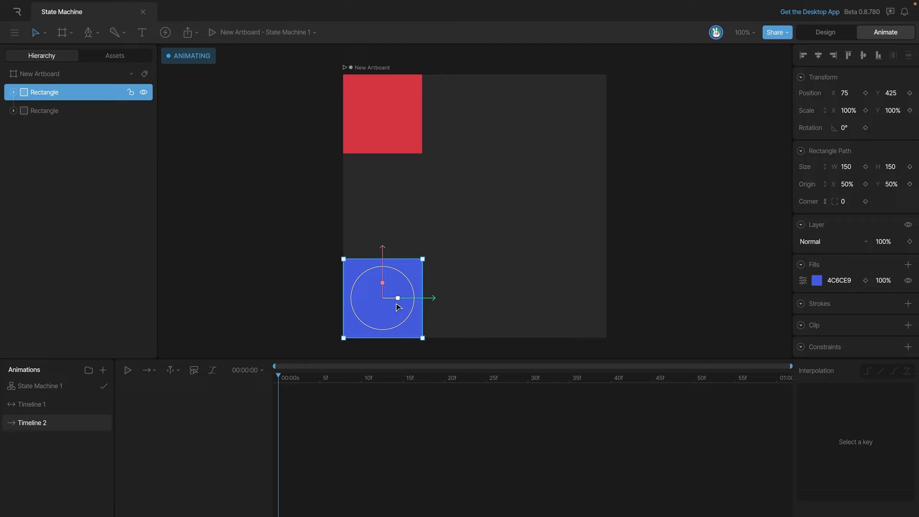
left_click(866, 94)
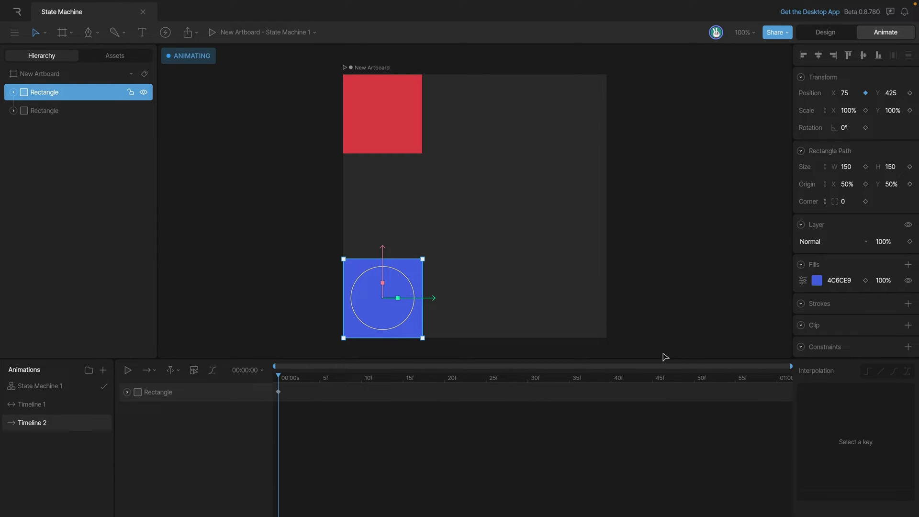
left_click(710, 380)
left_click_drag(711, 381, 798, 381)
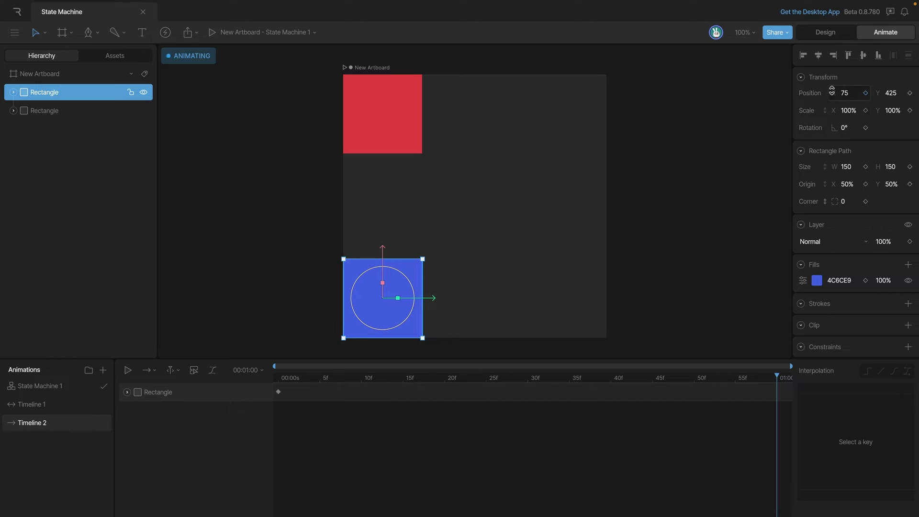
left_click(833, 56)
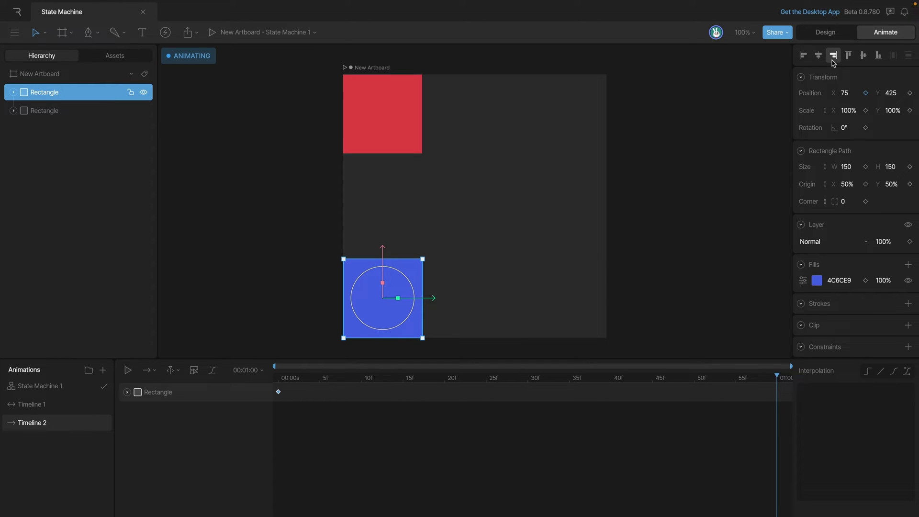
left_click(833, 61)
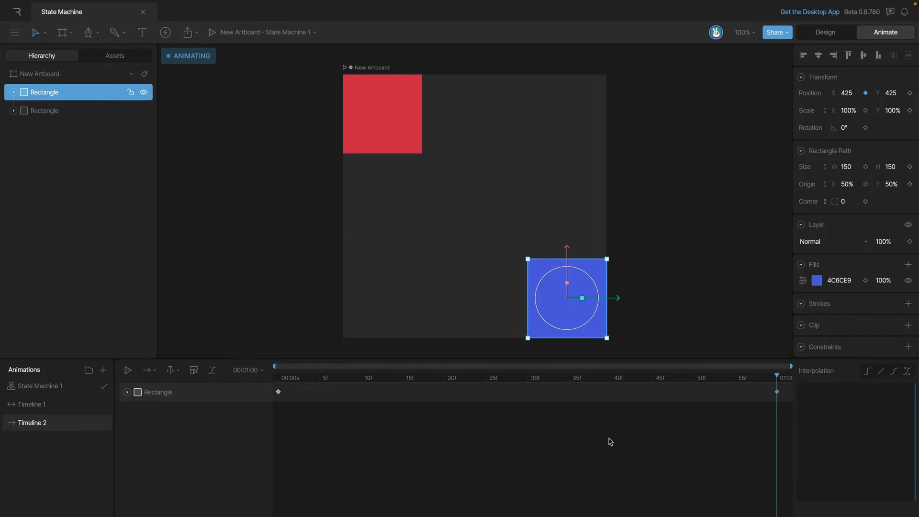
key("space")
Set Timeline 2 to Ping Pong and preview the back-and-forth movement
left_click(156, 375)
left_click(158, 445)
key("space")
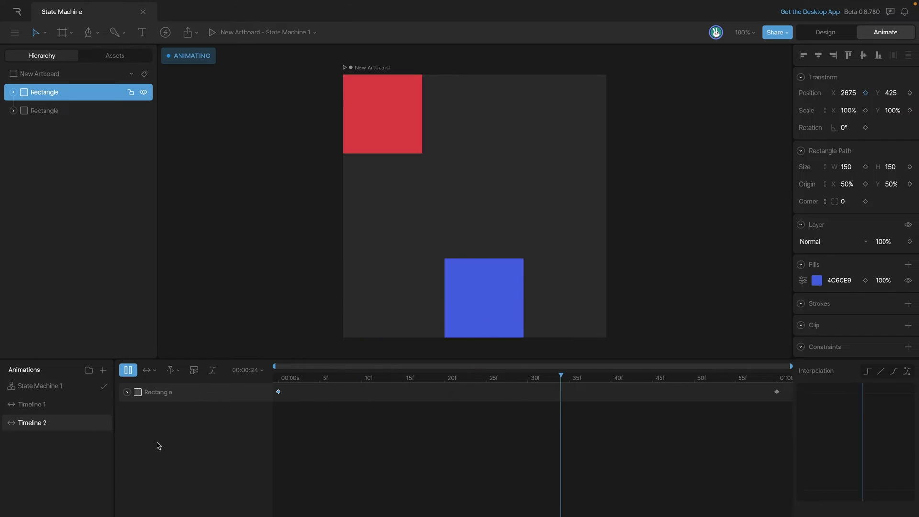
key("space")
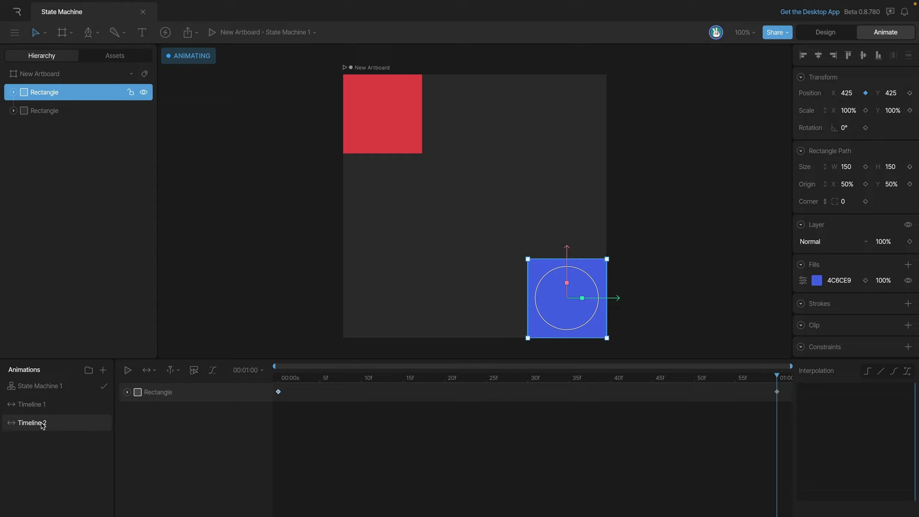
left_click(51, 389)
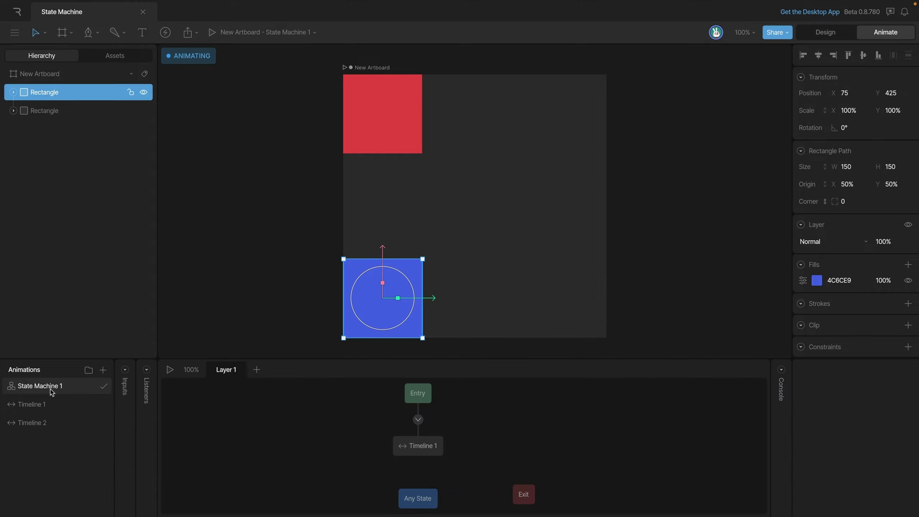
left_click(170, 369)
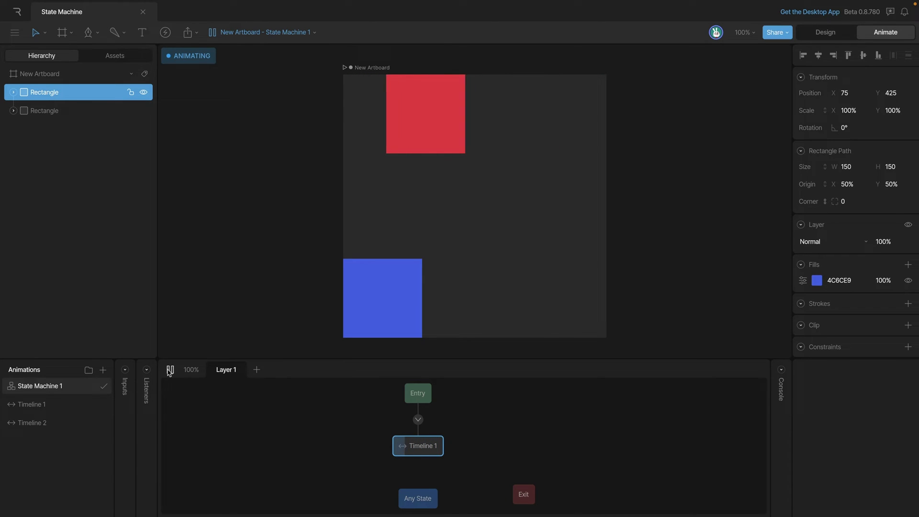
key("space")
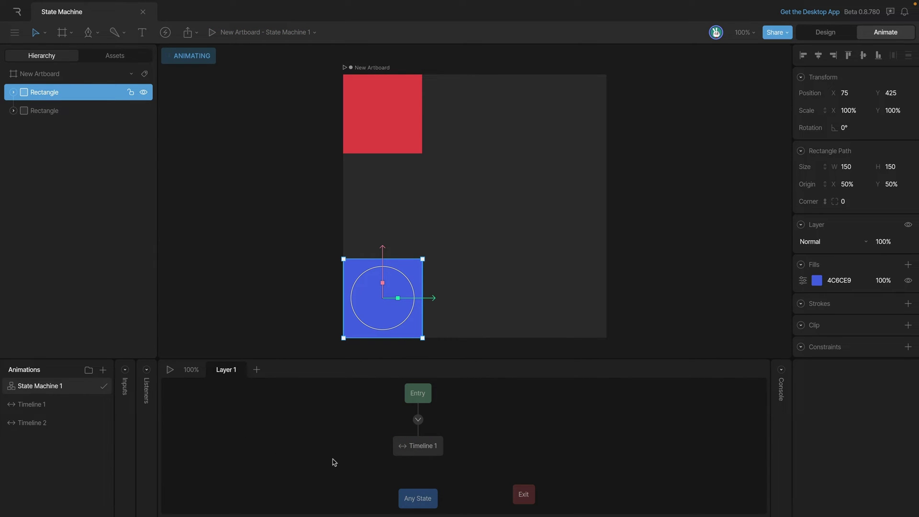
Switch the state after Entry to play Timeline 2, then preview the blue square's slide
left_click(431, 450)
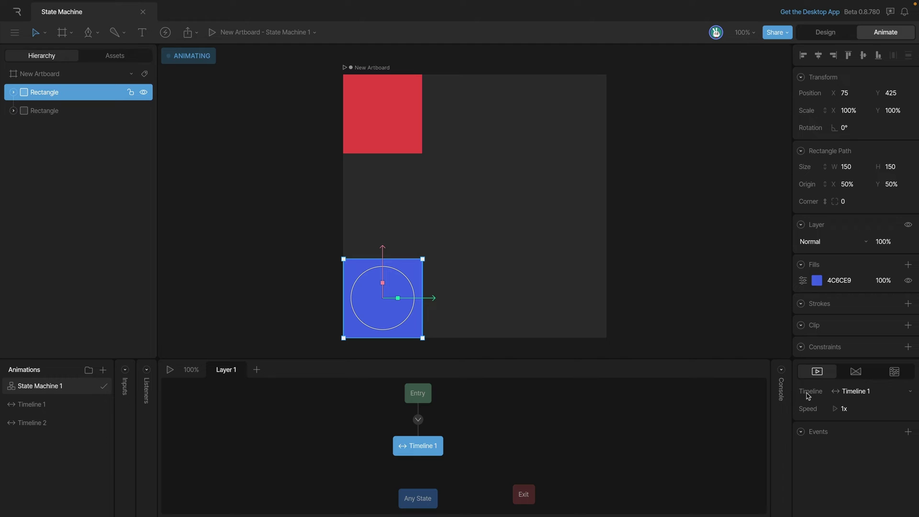
left_click(852, 398)
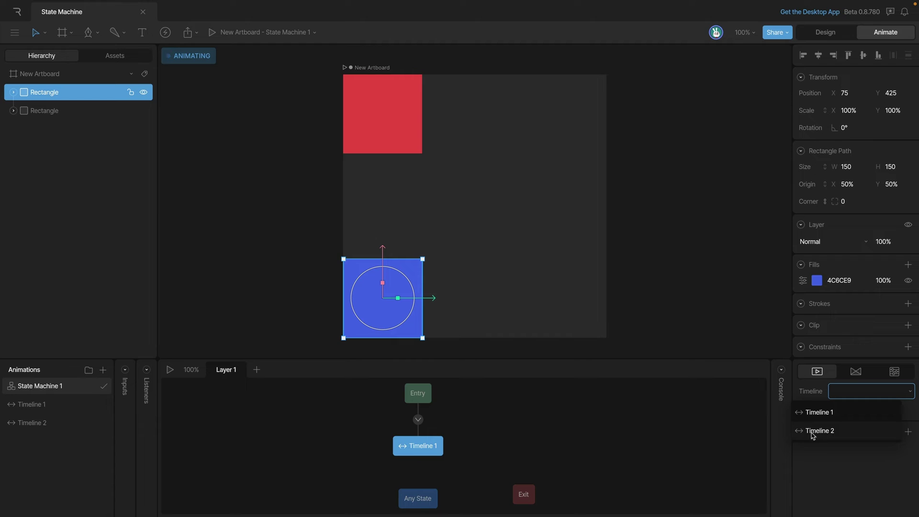
left_click(829, 433)
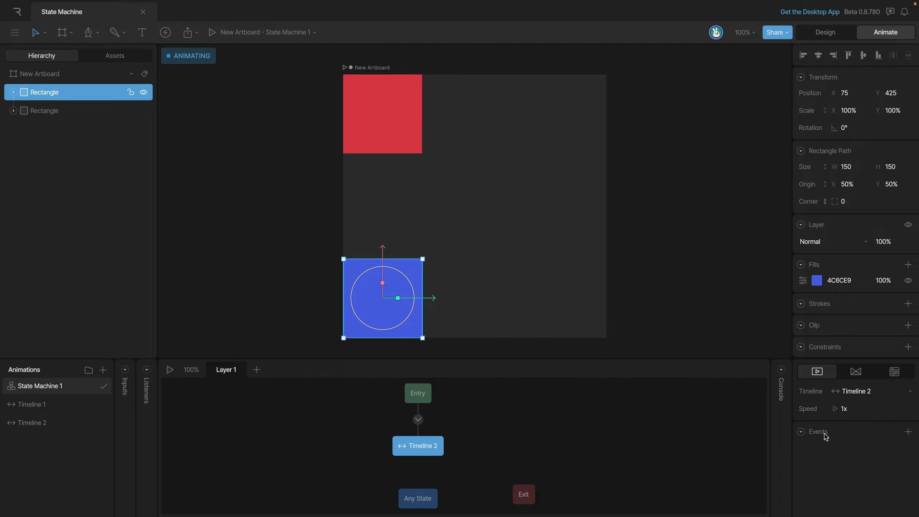
left_click(459, 463)
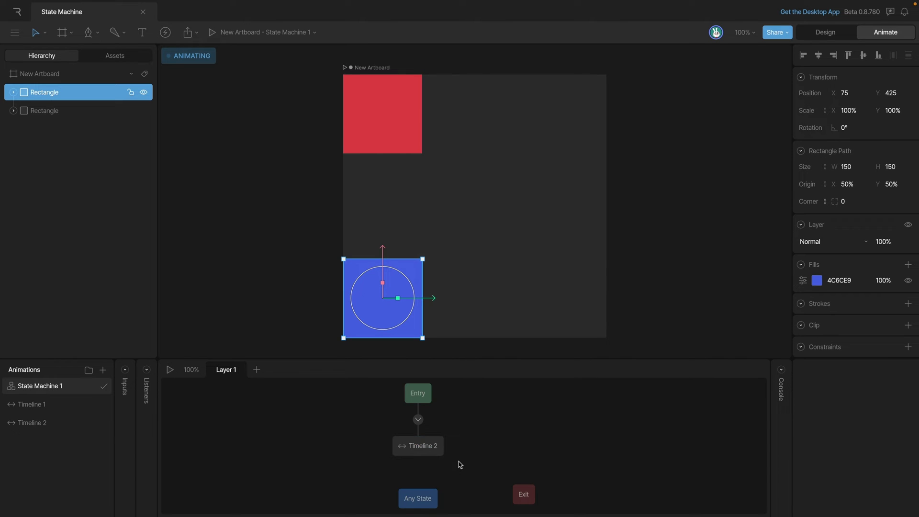
key("space")
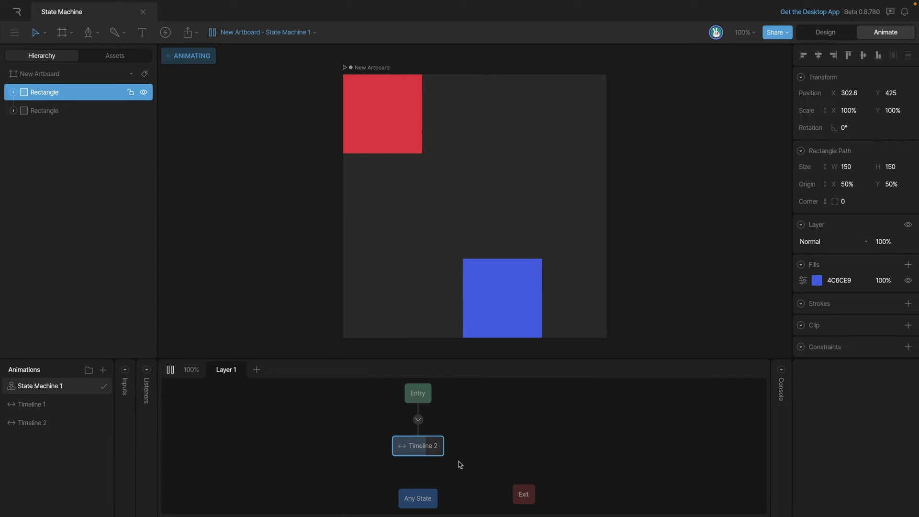
key("space")
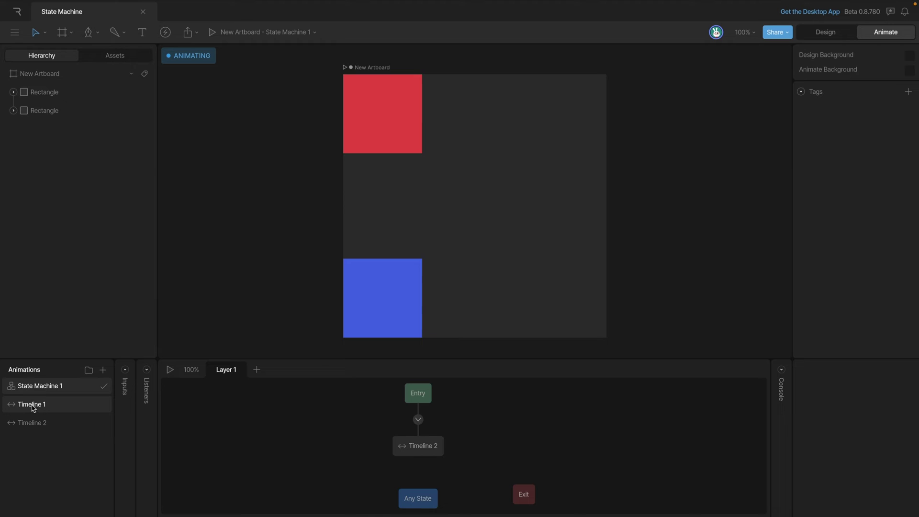
left_click_drag(33, 407, 313, 434)
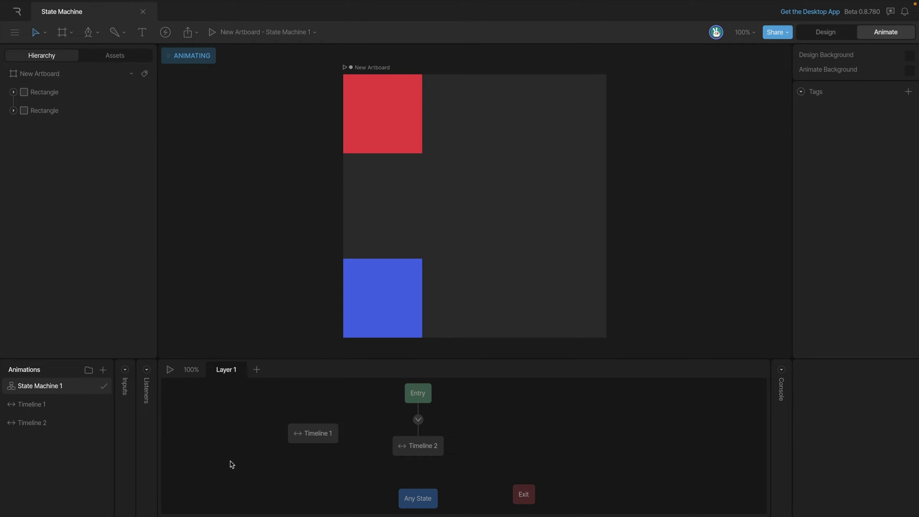
left_click_drag(42, 409, 535, 430)
left_click_drag(47, 428, 260, 465)
left_click_drag(42, 430, 542, 449)
left_click_drag(600, 420, 523, 460)
key("BackSpace")
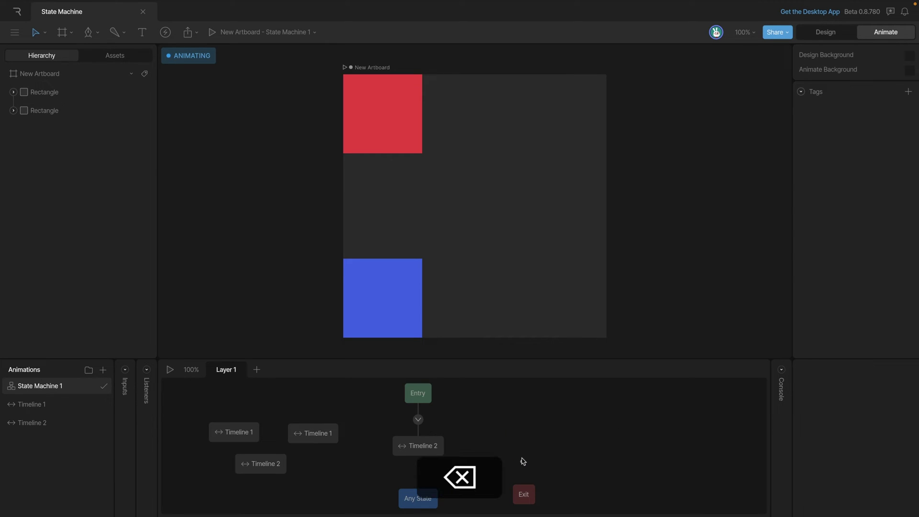
left_click_drag(333, 408, 245, 467)
key("BackSpace")
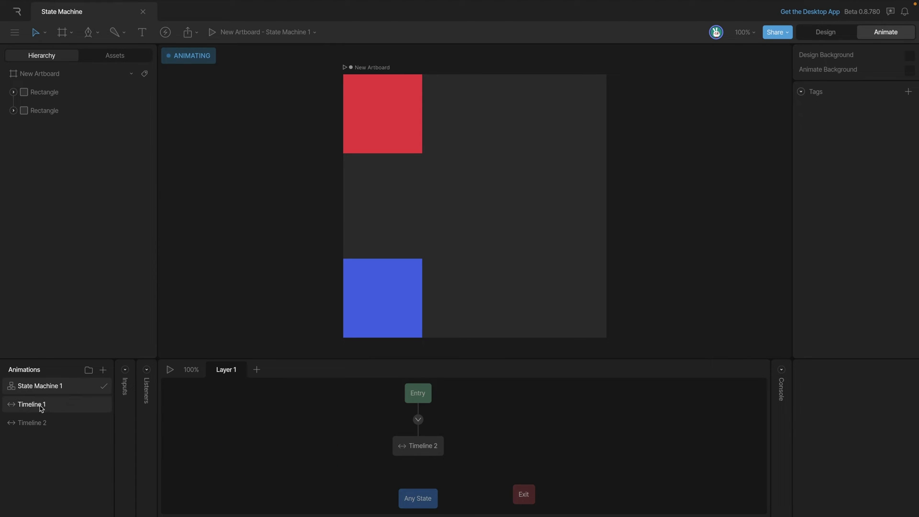
Add a Timeline 1 state, delete the Timeline 2 state, and centre Timeline 1 under Entry
left_click_drag(42, 408, 346, 444)
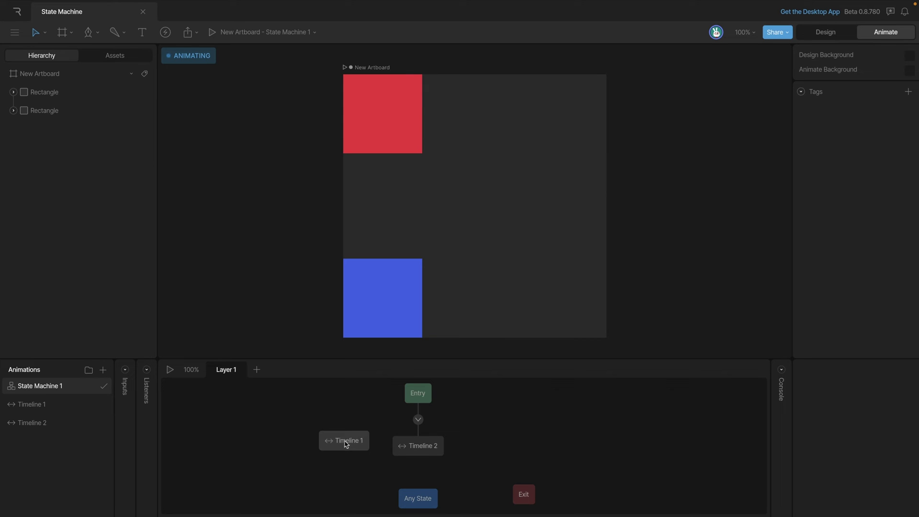
left_click(425, 452)
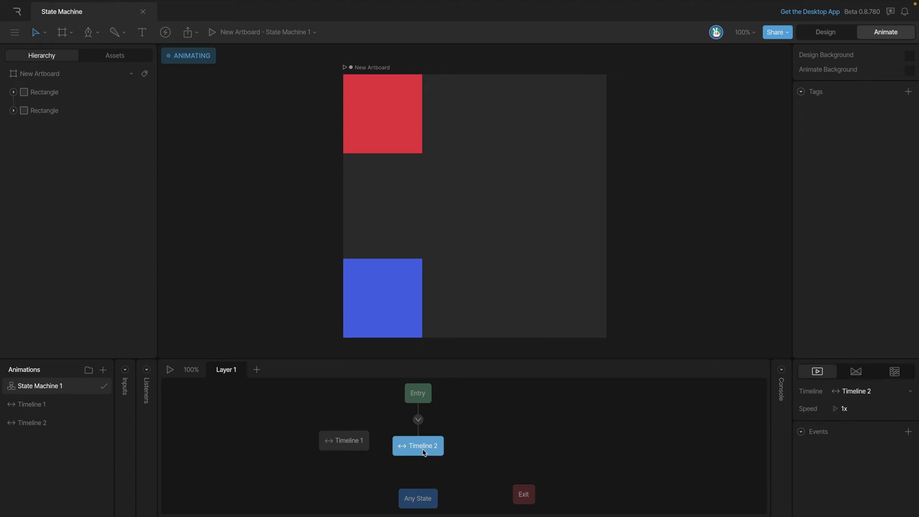
key("BackSpace")
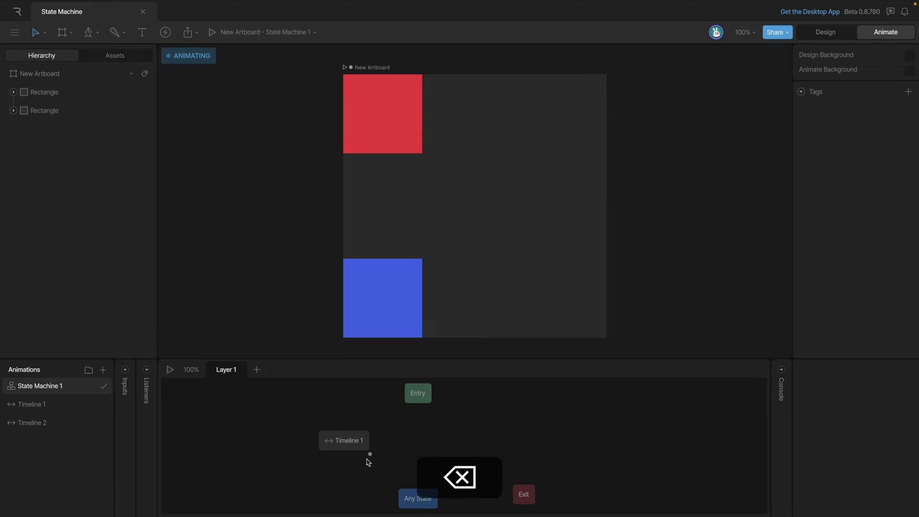
left_click_drag(353, 441, 427, 449)
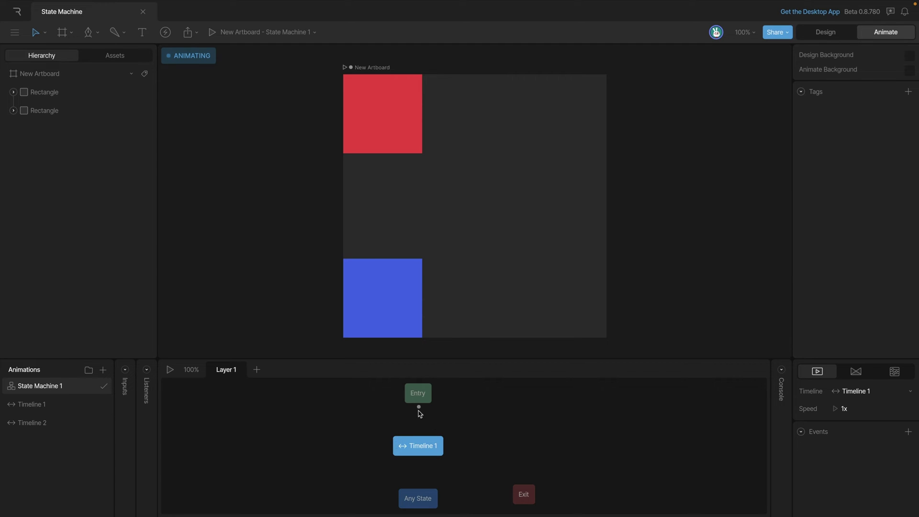
Connect Entry to the Timeline 1 state and preview the red square sliding across
left_click_drag(424, 411, 565, 426)
left_click_drag(576, 406, 450, 437)
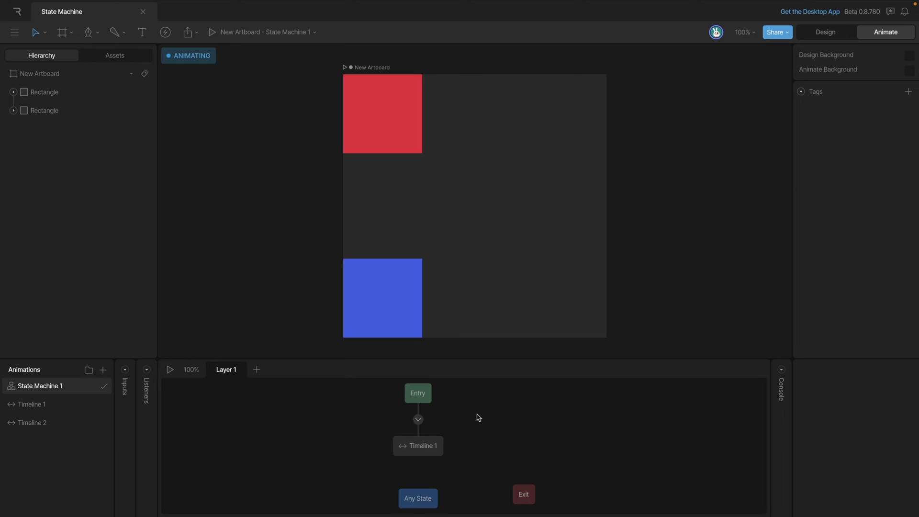
key("space")
key("space")
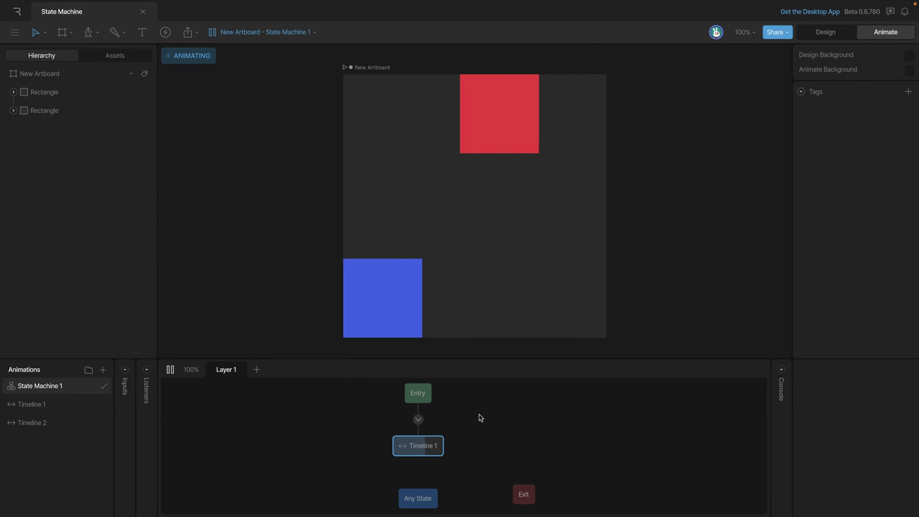
key("space")
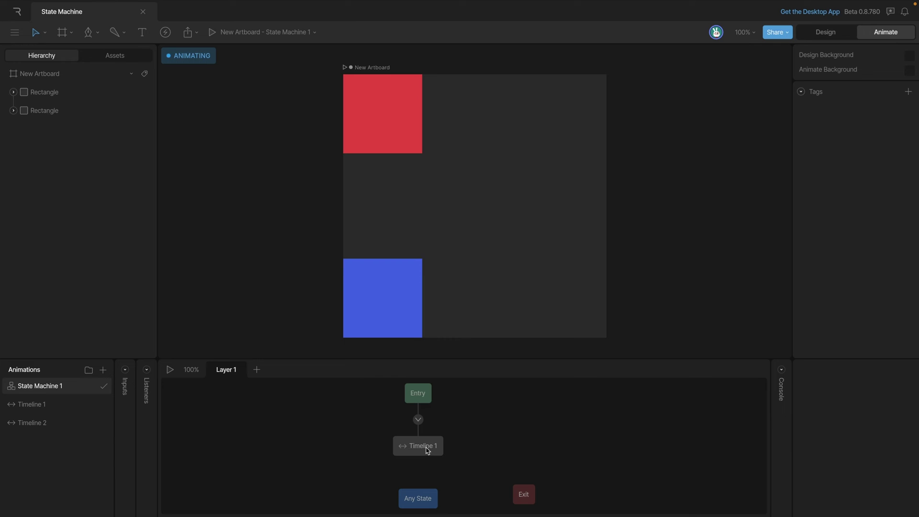
double_click(432, 450)
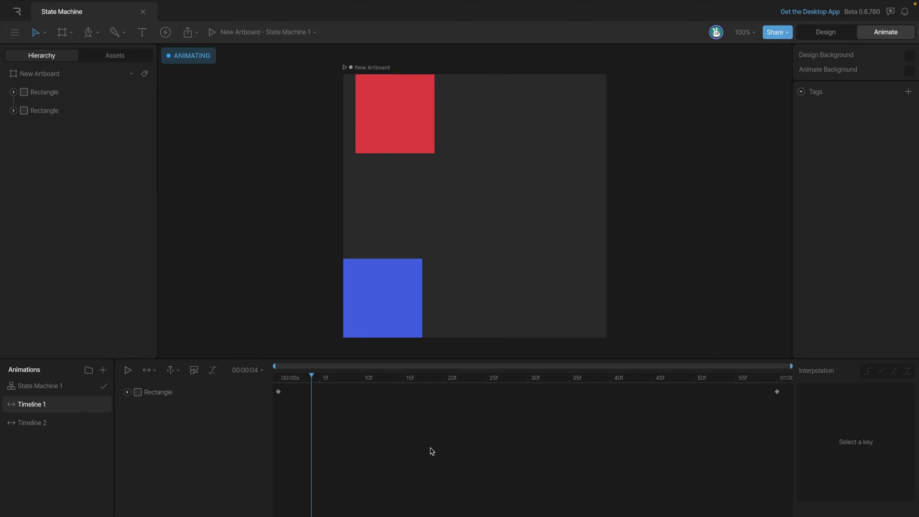
key("Escape")
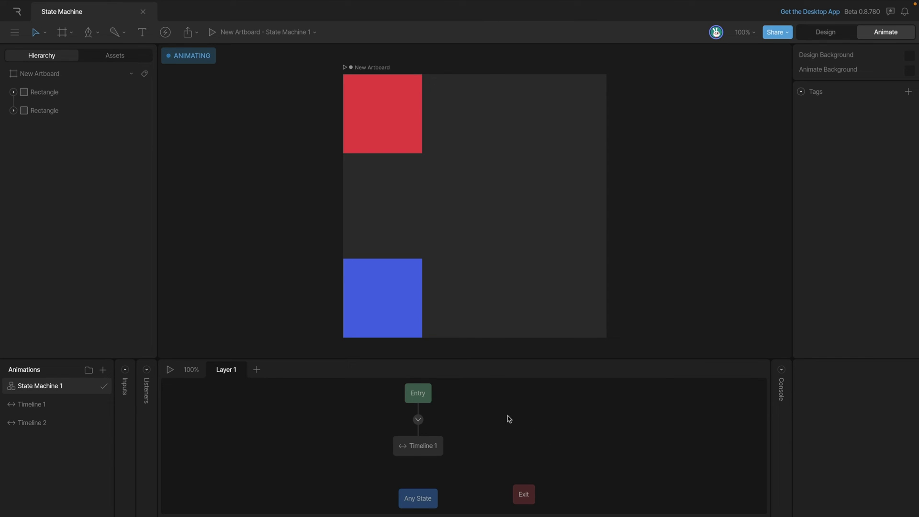
right_click(511, 430)
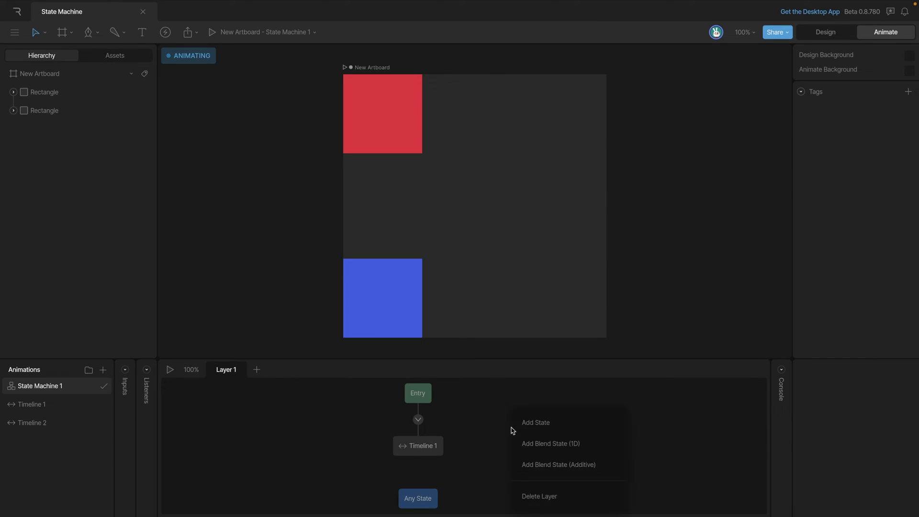
left_click(545, 429)
left_click_drag(520, 436, 543, 429)
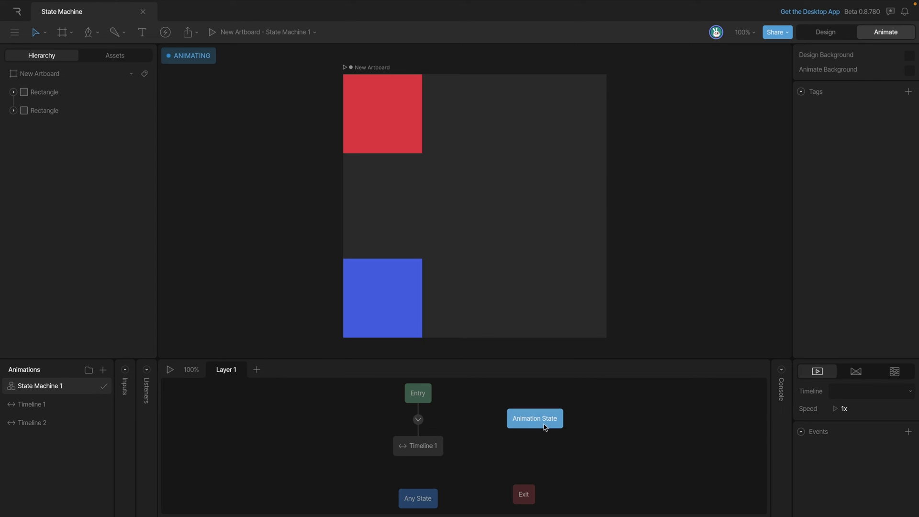
left_click(896, 394)
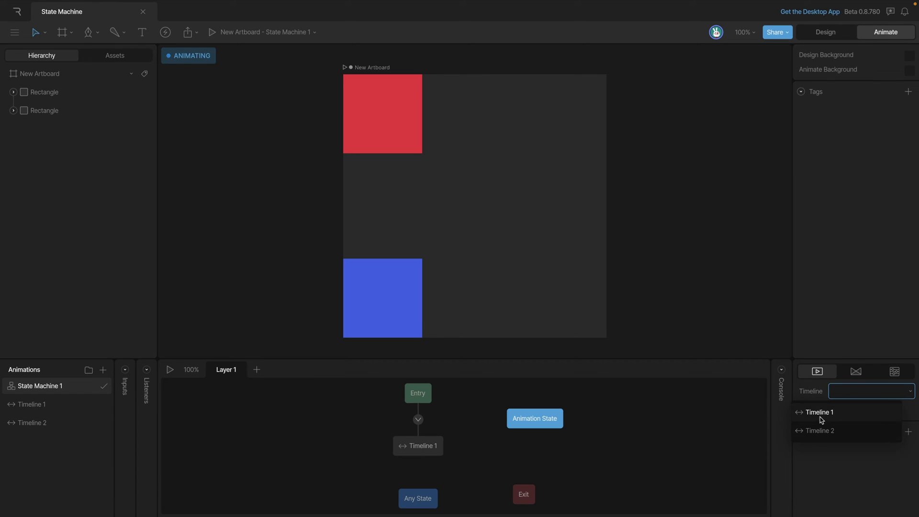
left_click(821, 431)
left_click_drag(541, 422, 561, 425)
key("Delete")
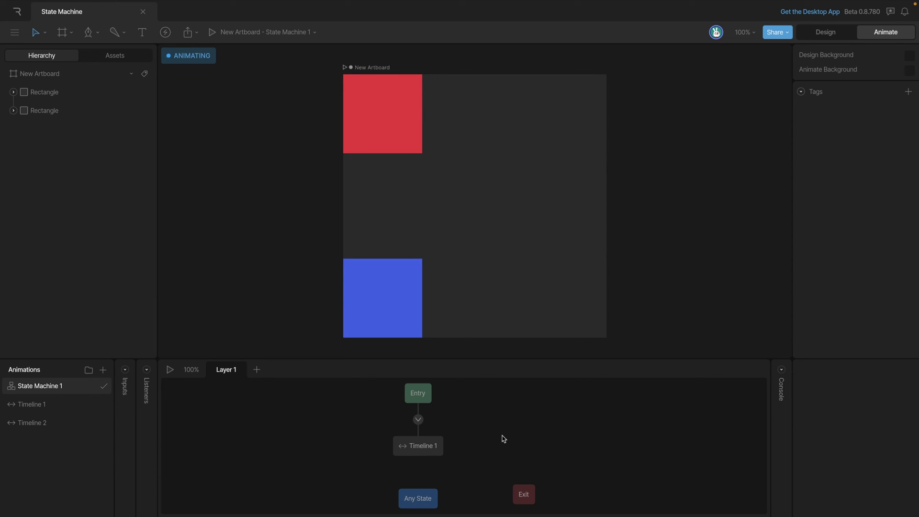
Select the Timeline 1 state and preview the state machine at normal speed
left_click(430, 449)
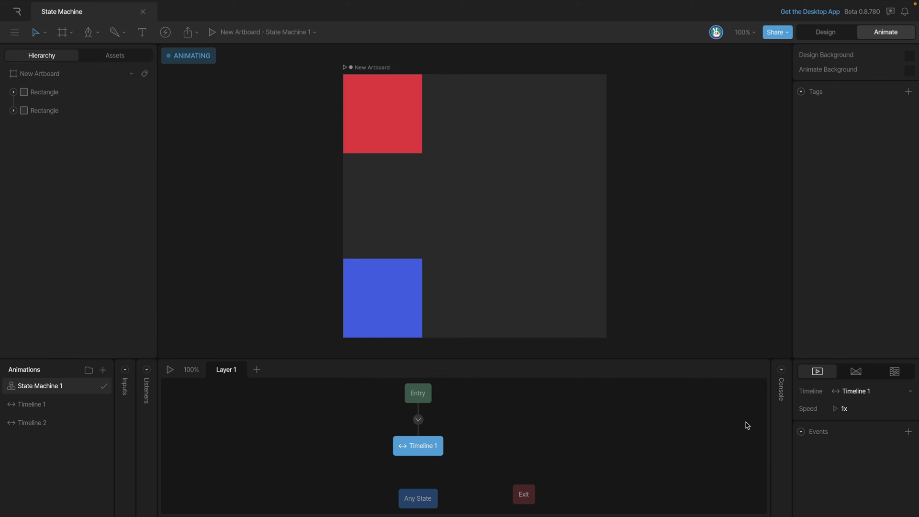
key("space")
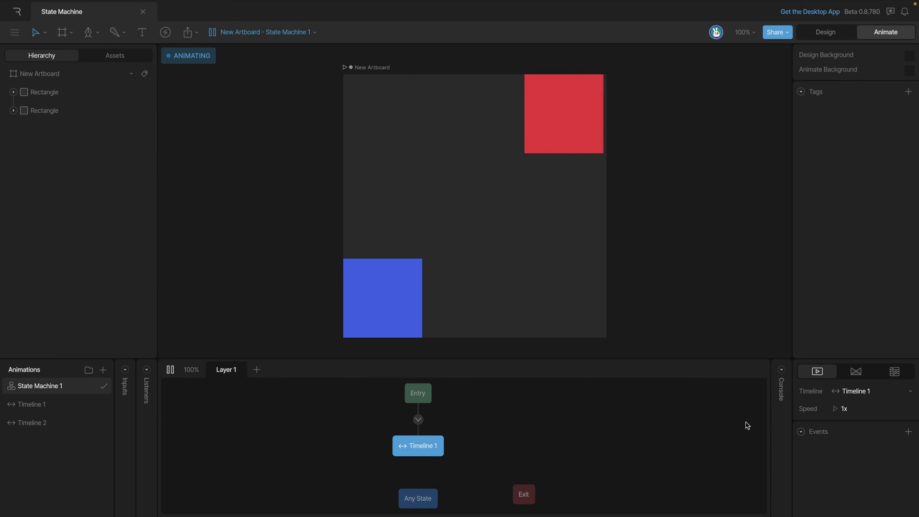
key("space")
Set the Timeline 1 state's speed to 4x and preview the faster slide
left_click(845, 410)
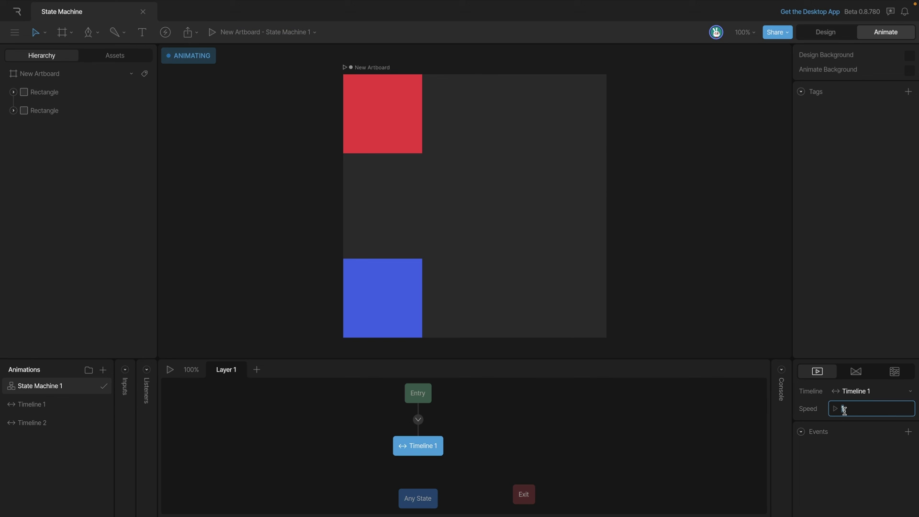
type("4")
key("Return")
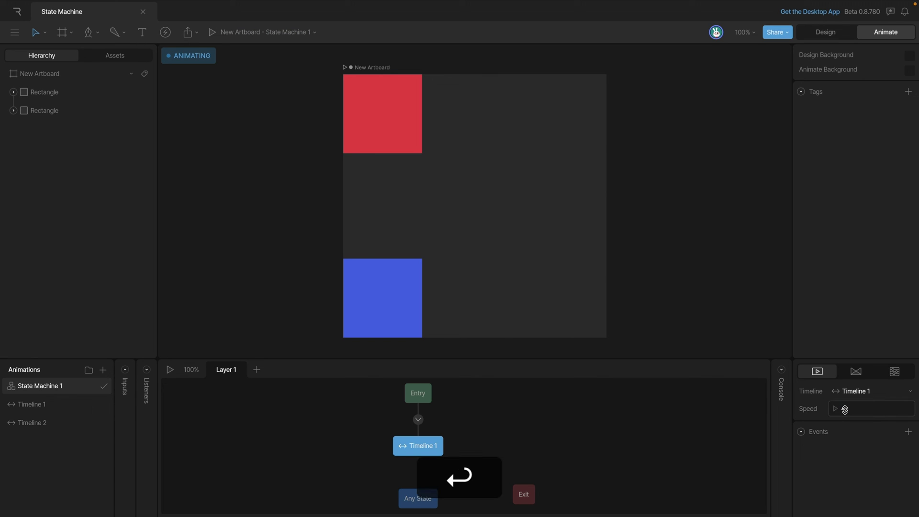
key("space")
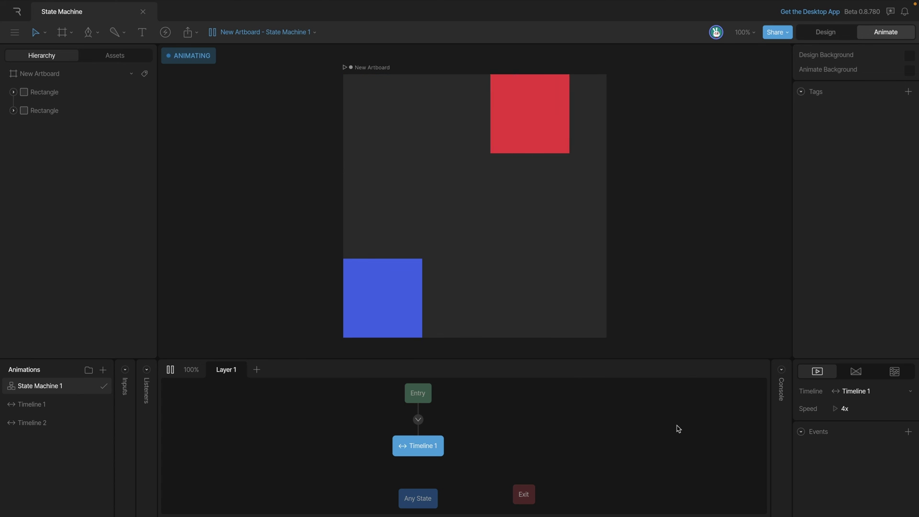
key("space")
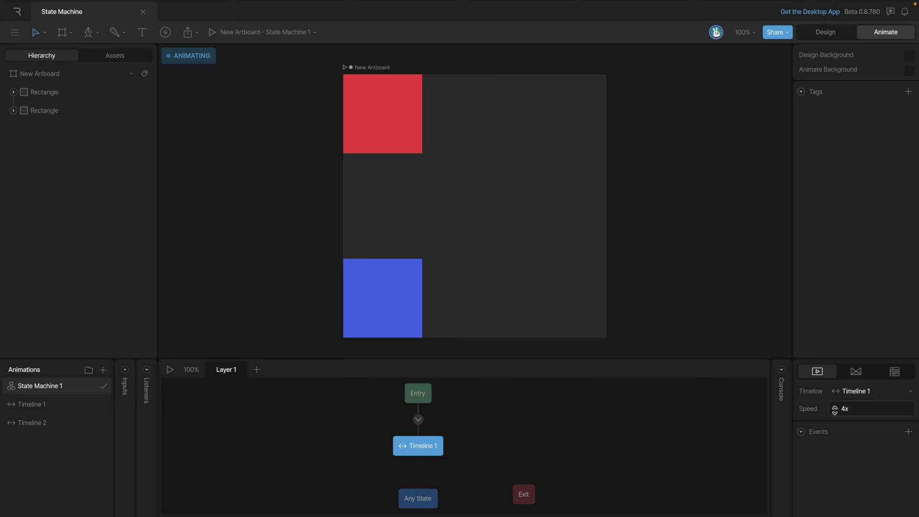
Change the state's speed to 0.5x and preview the slower slide
left_click(844, 410)
double_click(844, 409)
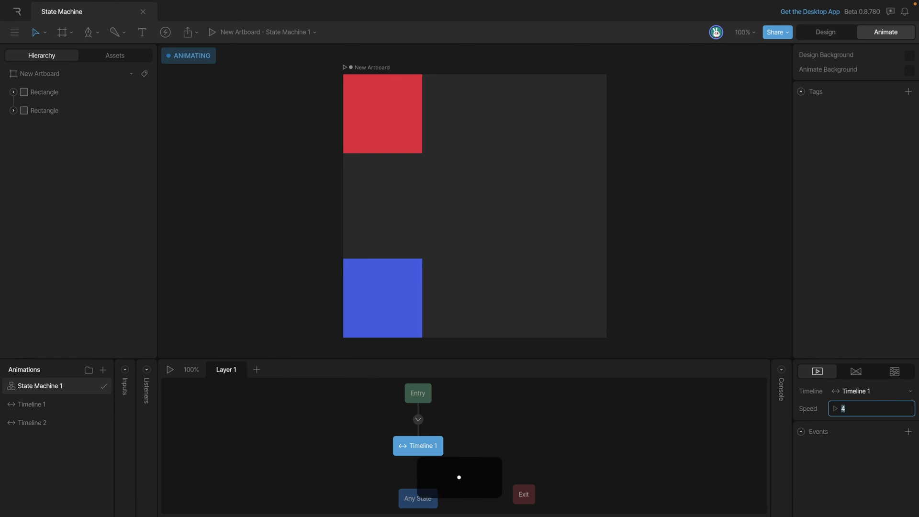
type(".5")
key("Return")
key("space")
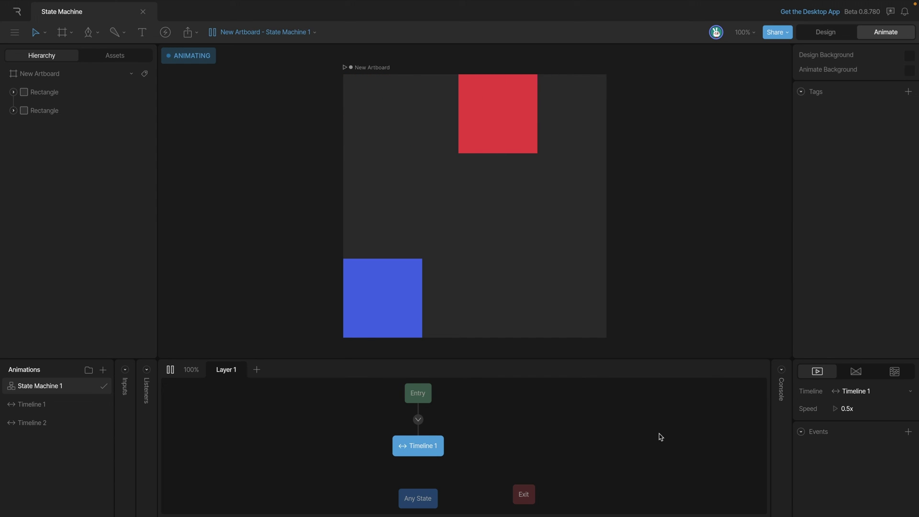
key("space")
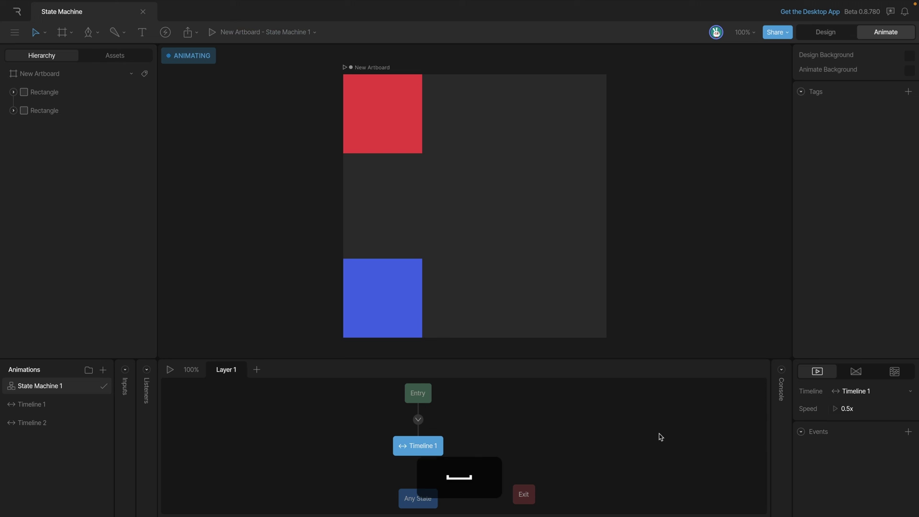
Set the Timeline 1 state's speed to -1x so the slide plays in reverse
left_click(860, 409)
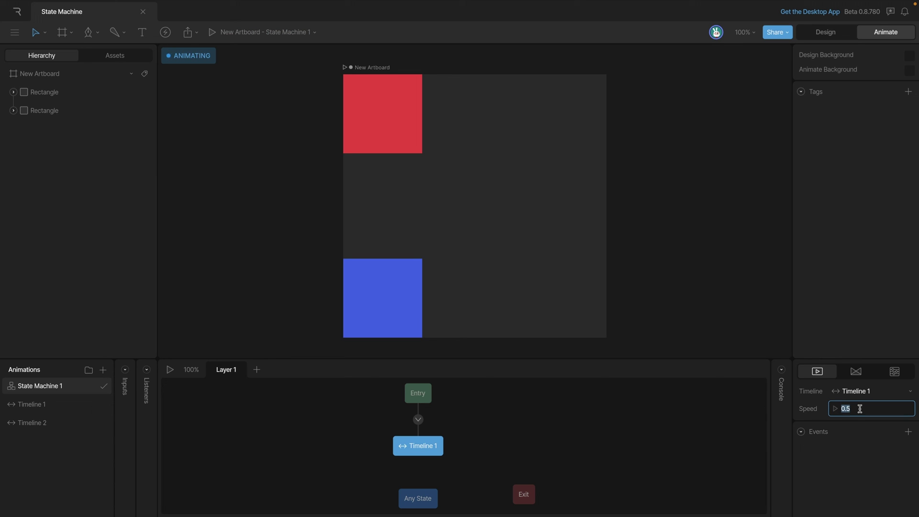
type("-1")
key("Return")
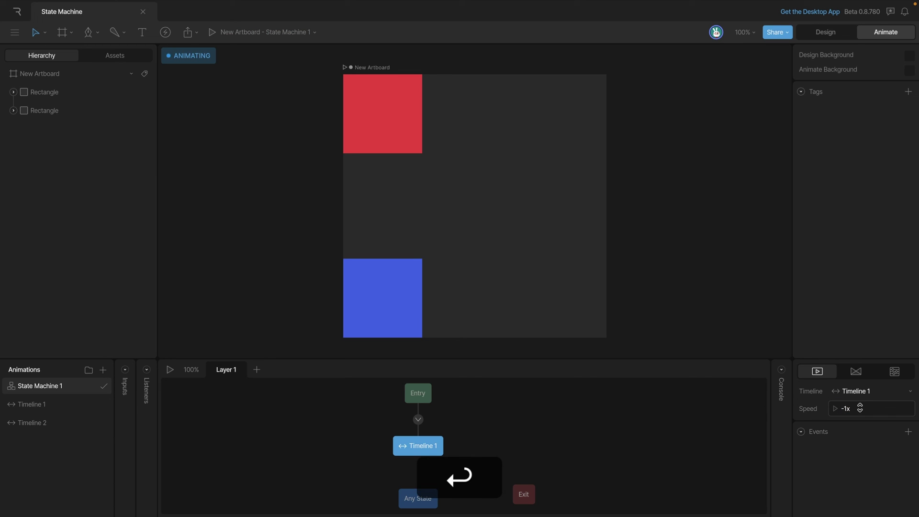